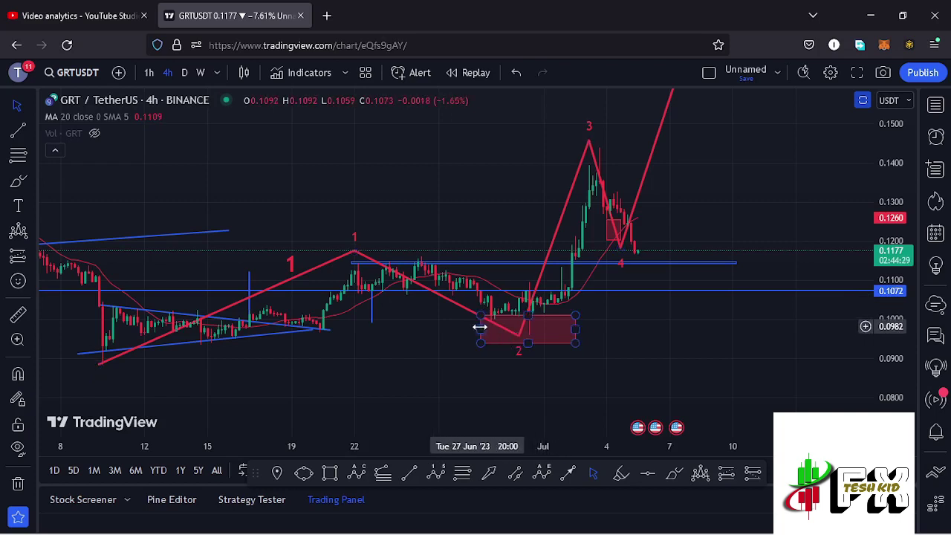
Step: Extend the wave 2 red demand zone slightly left, then zoom out to show earlier June prices
click(480, 327)
drag(480, 327, 471, 329)
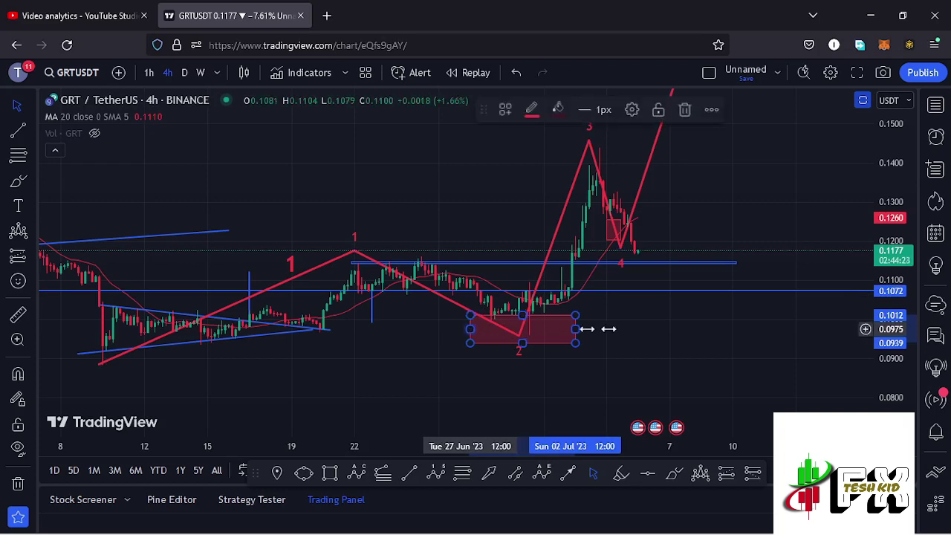
scroll(610, 356, up, 2)
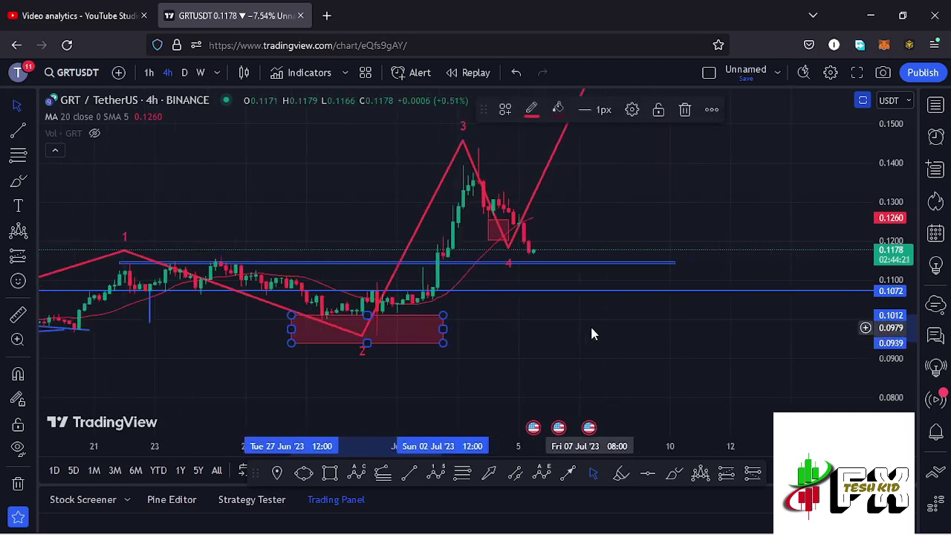
drag(590, 327, 574, 363)
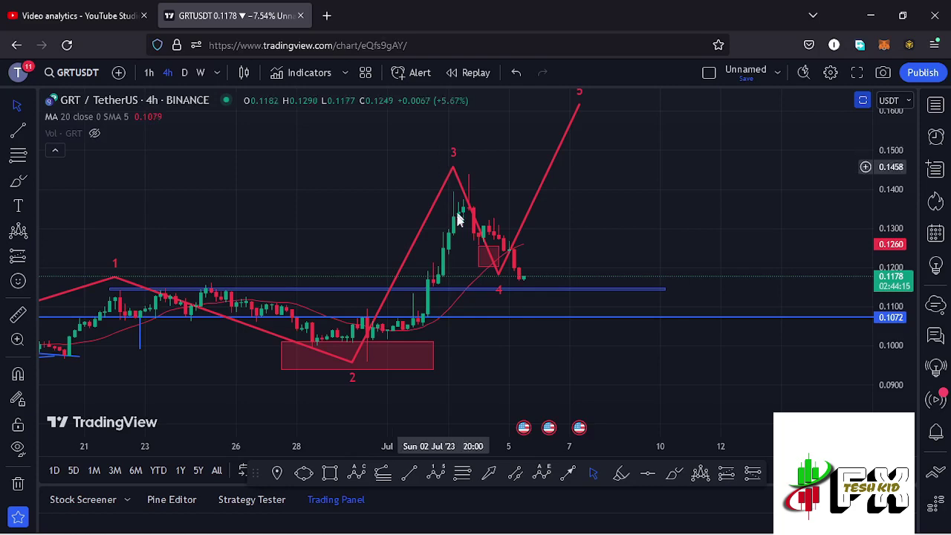
scroll(497, 357, down, 2)
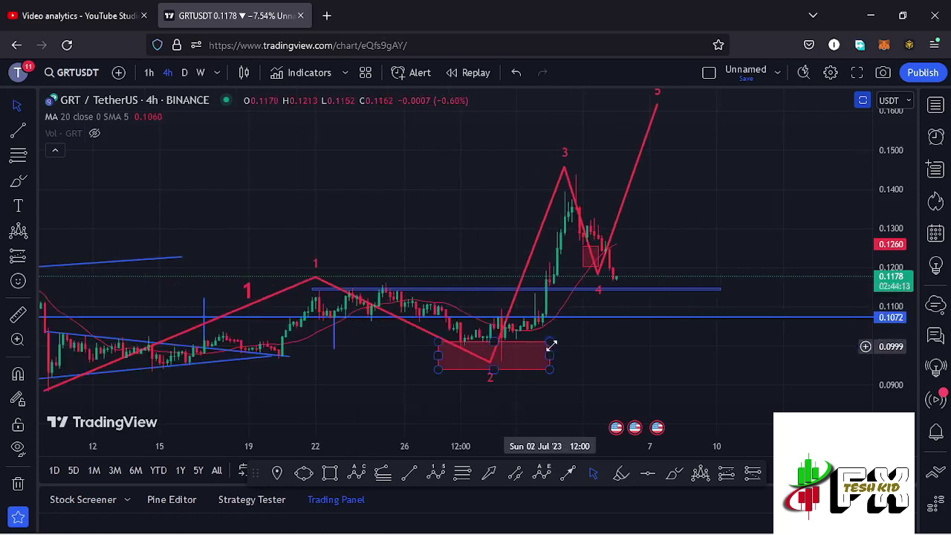
scroll(558, 351, down, 2)
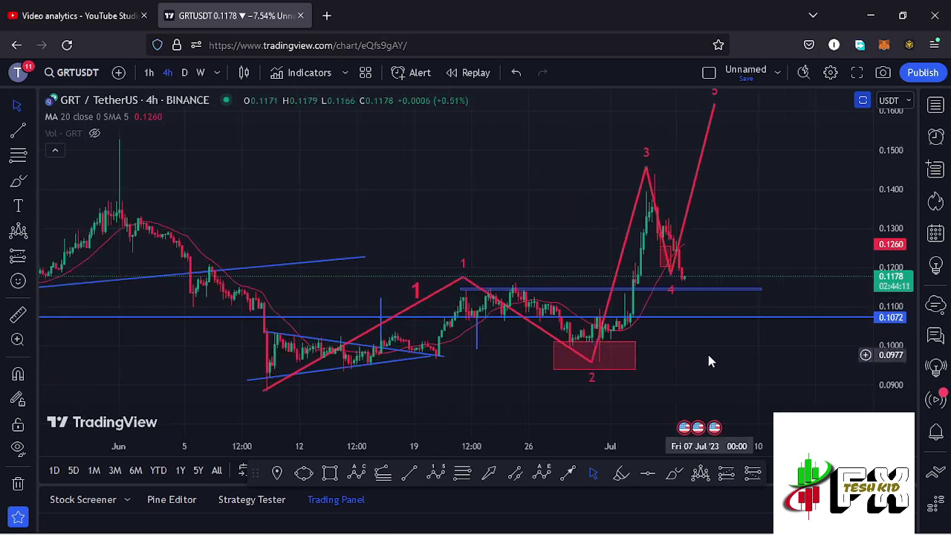
drag(694, 357, 650, 347)
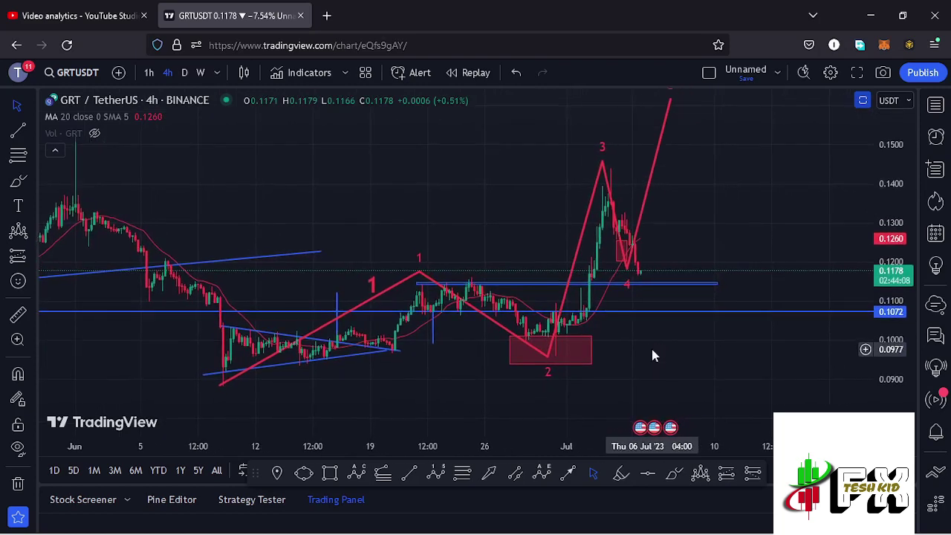
click(384, 475)
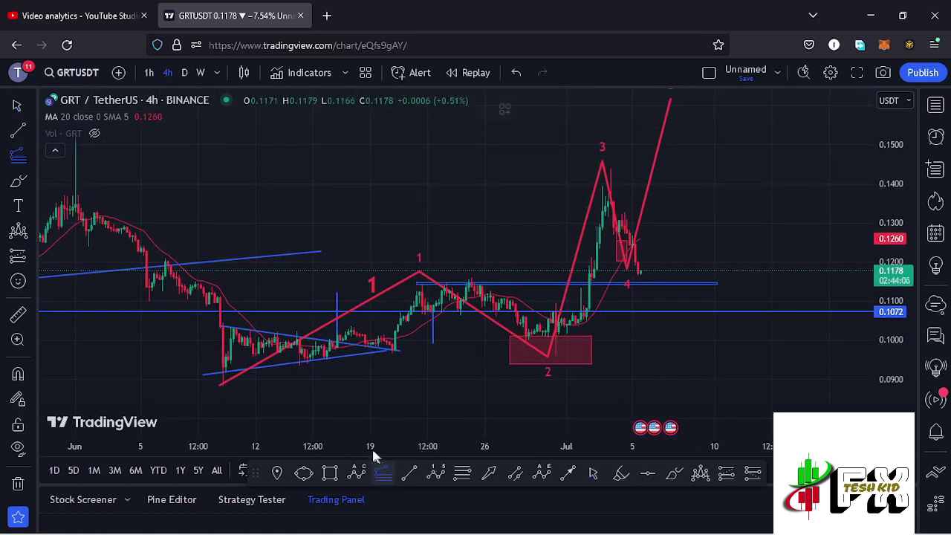
click(223, 384)
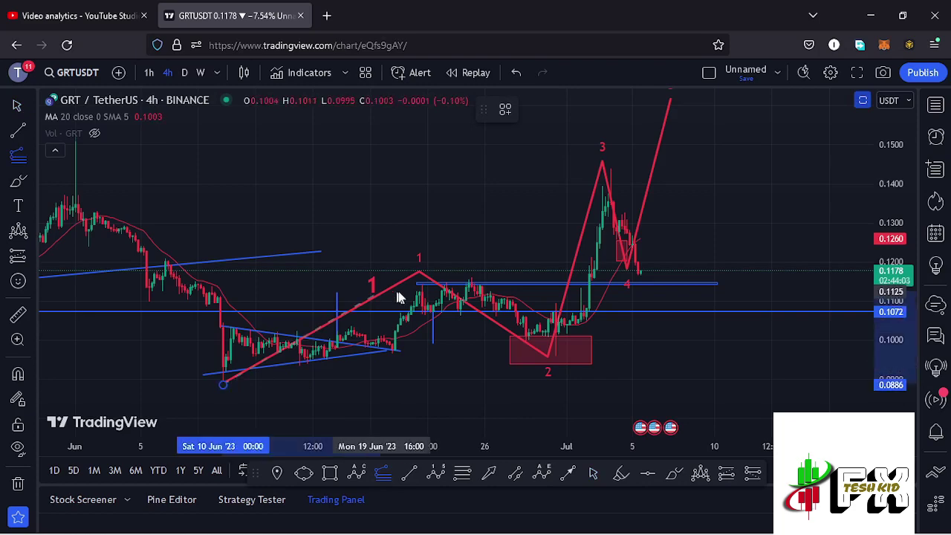
click(471, 278)
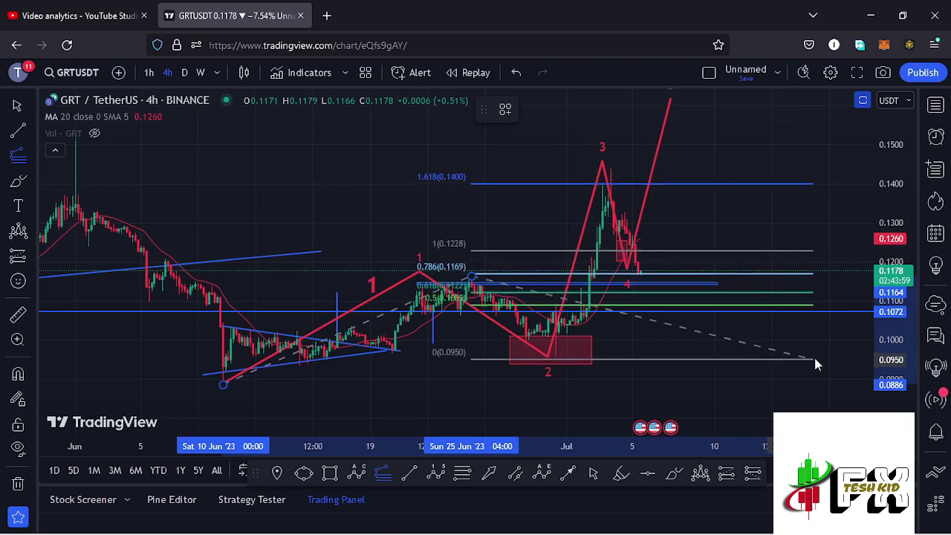
click(815, 356)
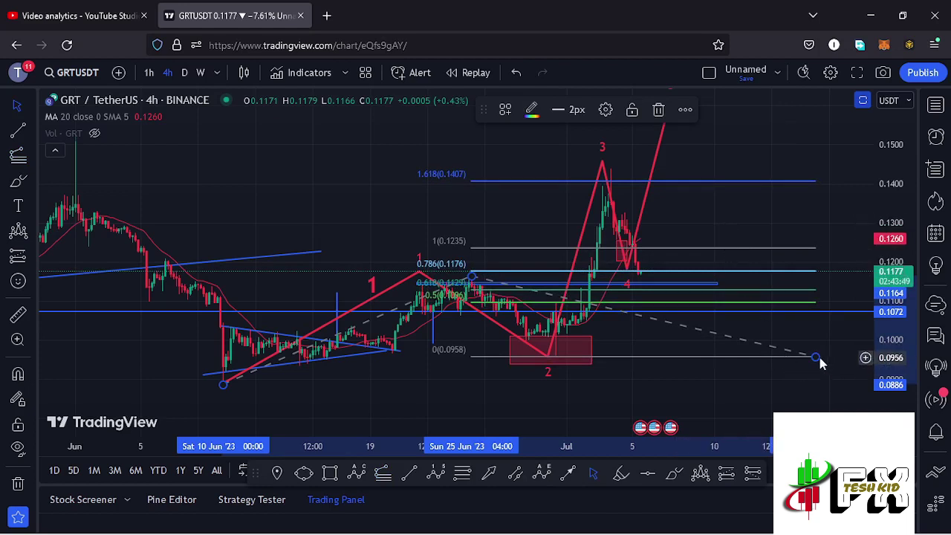
click(657, 110)
scroll(646, 228, up, 5)
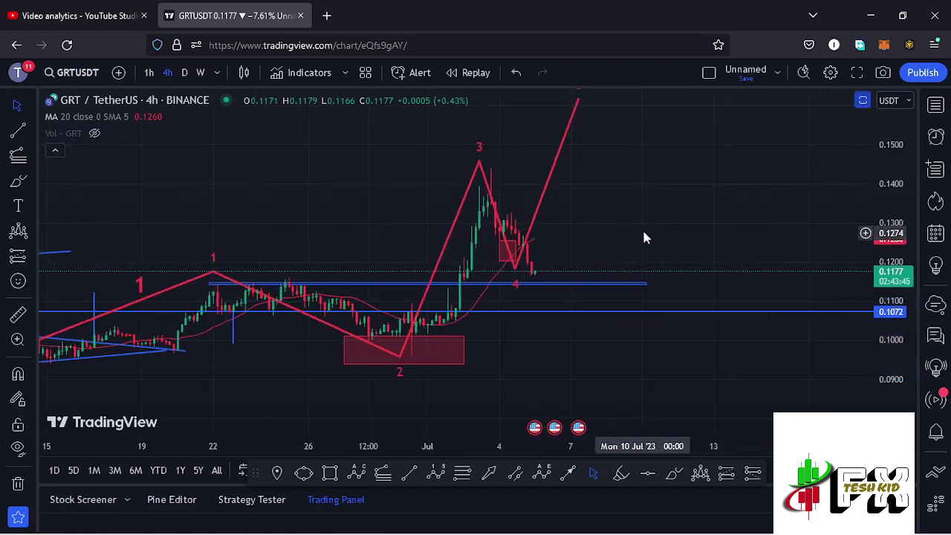
Step: Draw a Fibonacci retracement from the wave 2 low to the wave 3 high
drag(558, 223, 692, 251)
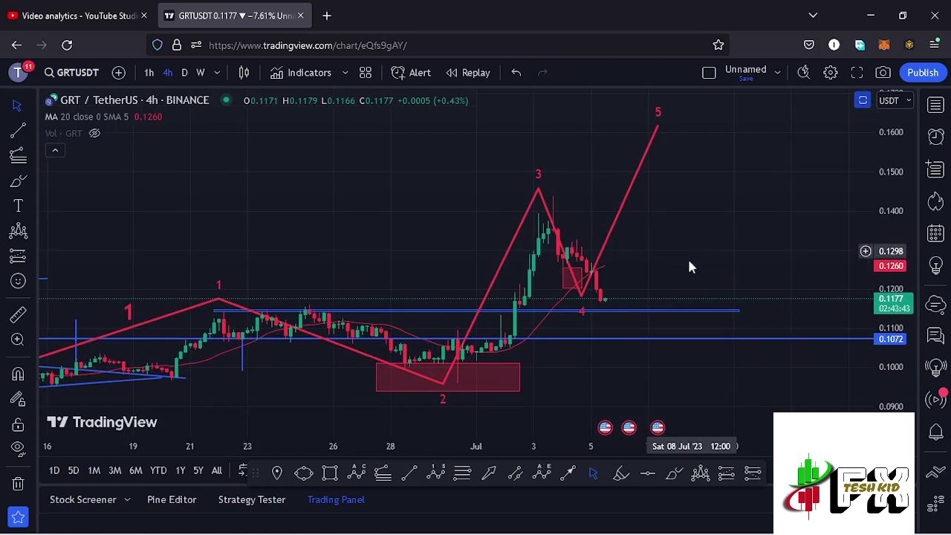
scroll(685, 259, up, 2)
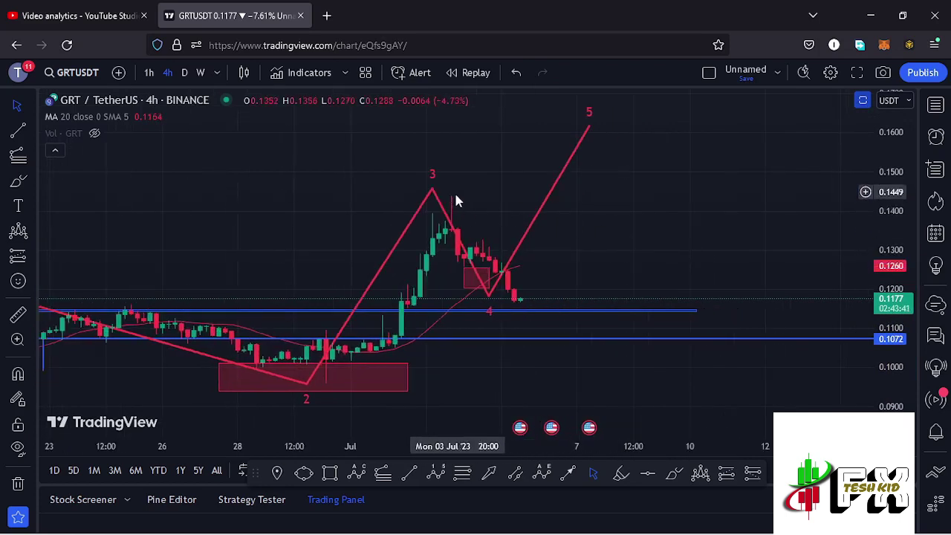
click(488, 294)
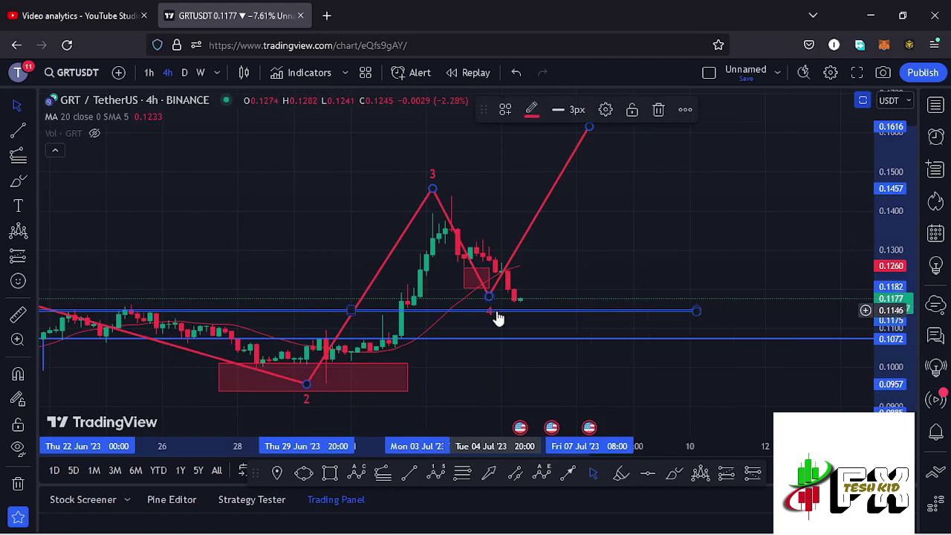
click(461, 475)
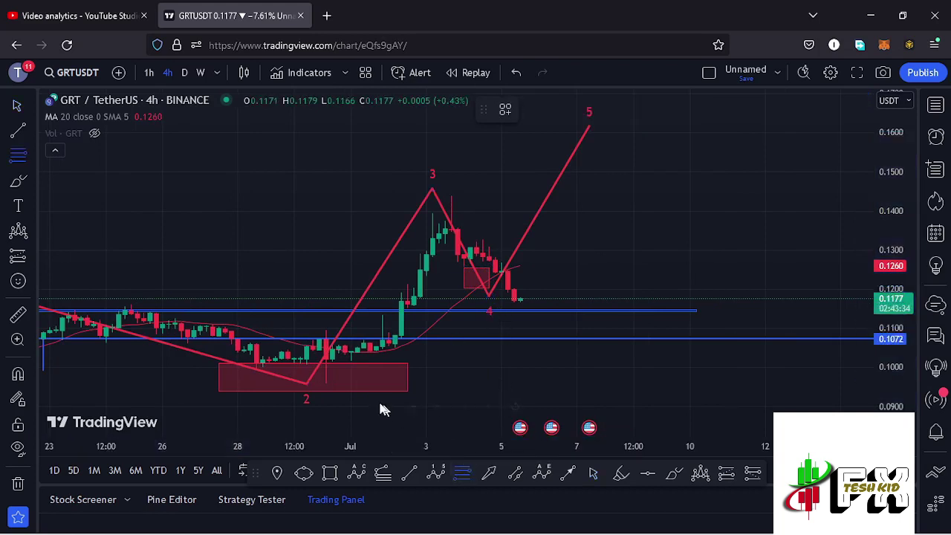
click(325, 382)
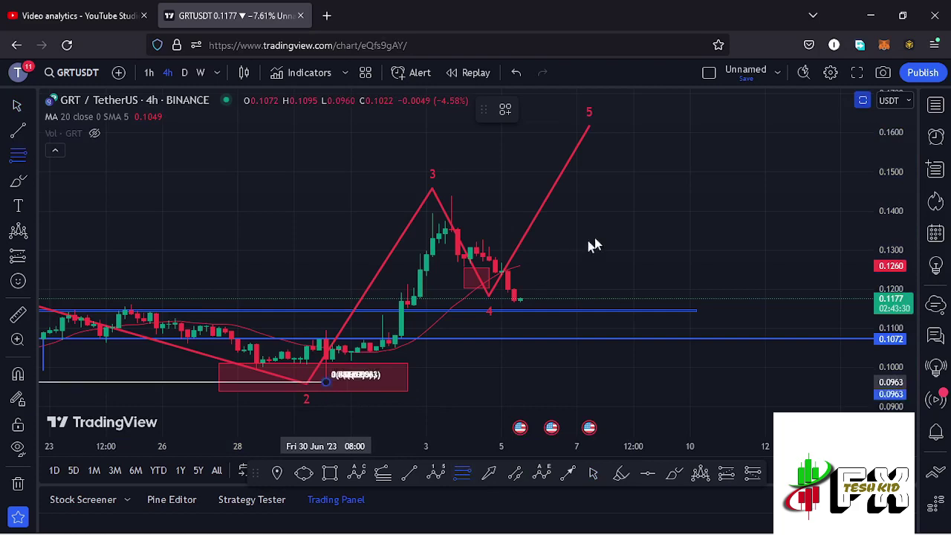
click(676, 199)
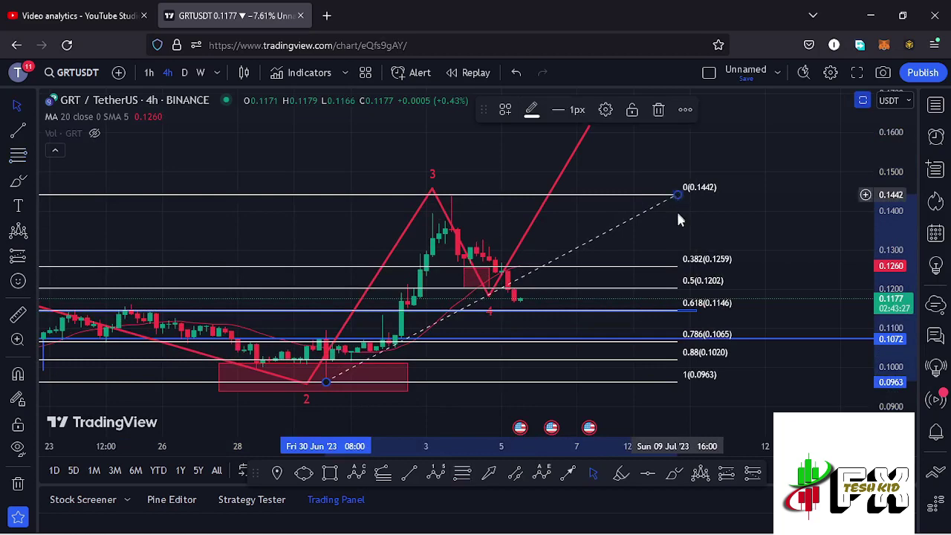
Step: Extend the wave 4 red zone's bottom edge down to the 0.618 level
drag(648, 255, 654, 241)
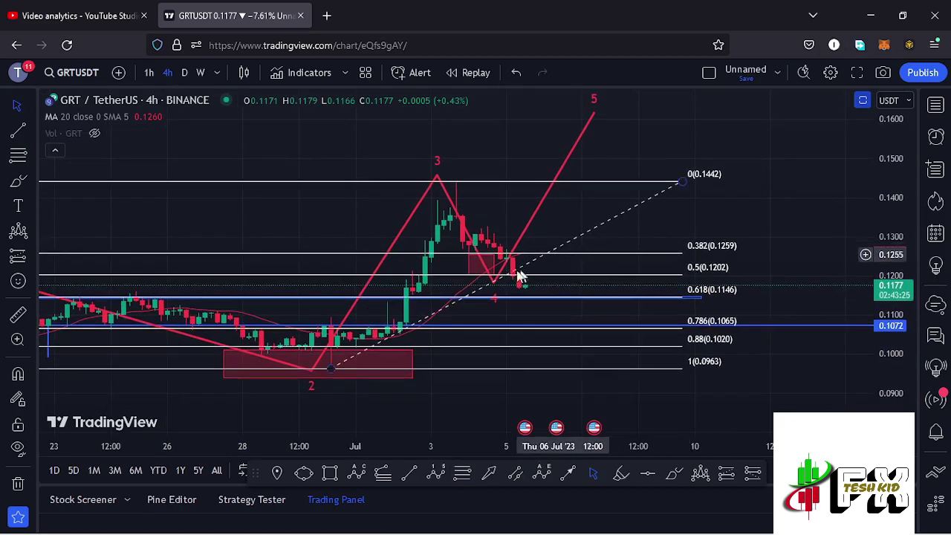
click(484, 270)
mouse_move(484, 284)
mouse_down()
mouse_move(483, 298)
mouse_move(520, 277)
mouse_move(582, 290)
mouse_up()
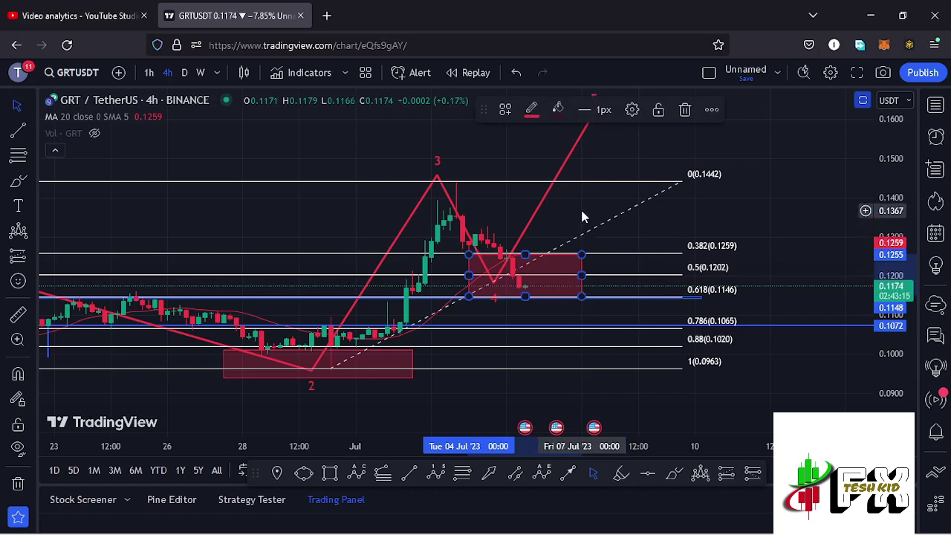
Step: Delete the Fibonacci retracement drawing, leaving the wave labels and red zones
drag(584, 209, 562, 240)
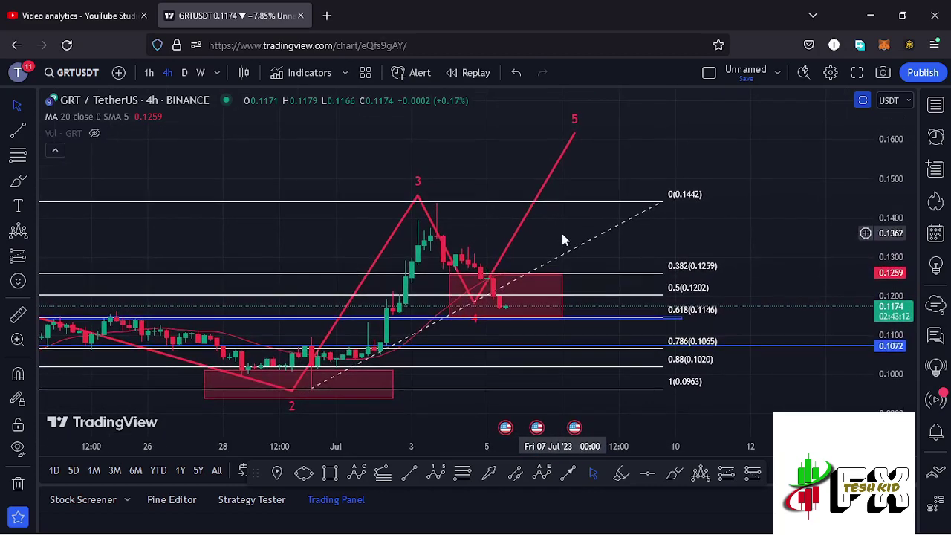
click(663, 200)
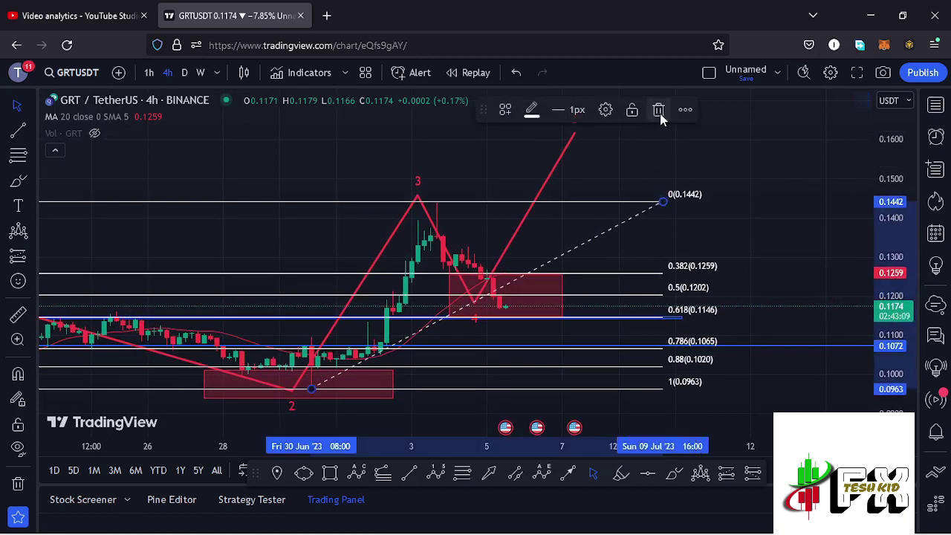
click(655, 111)
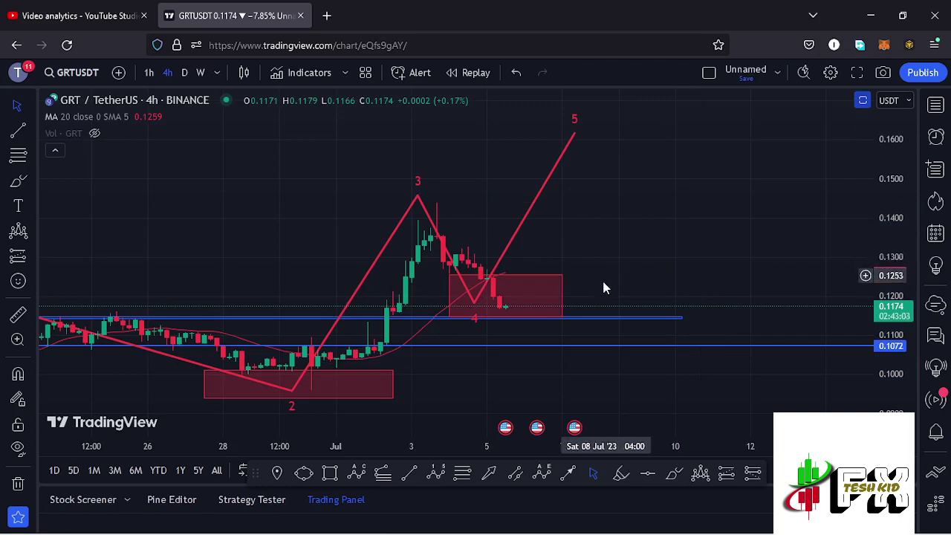
scroll(606, 280, down, 5)
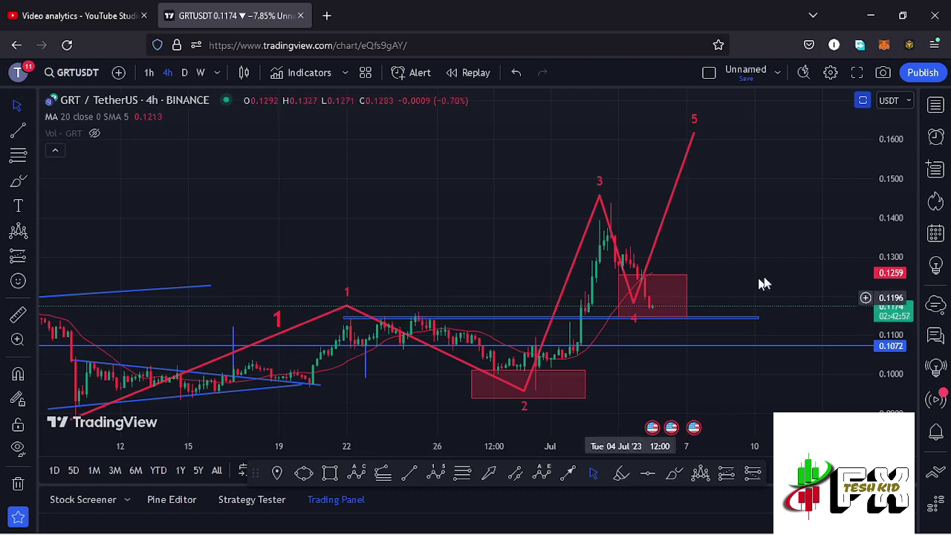
Step: Zoom the time axis to fit waves 1–5 and select the Brush tool
scroll(751, 295, up, 2)
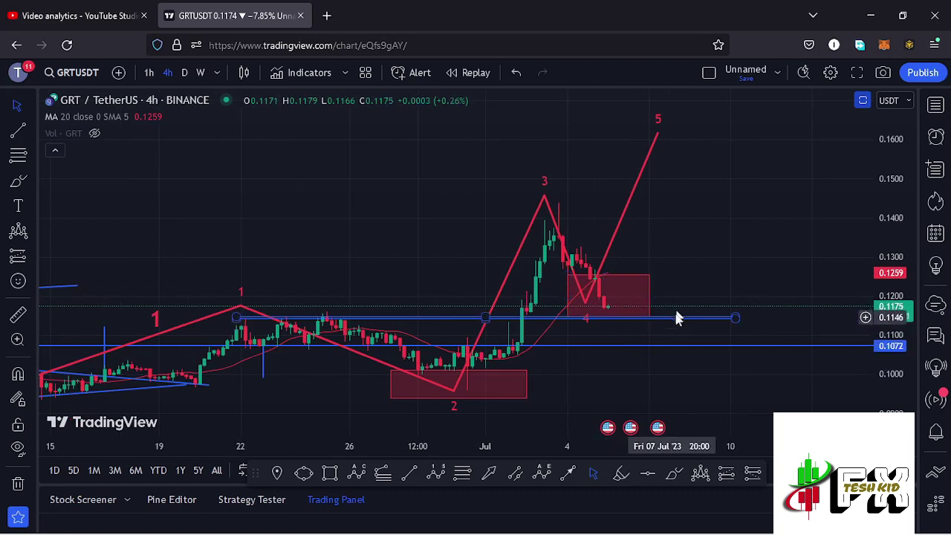
click(674, 475)
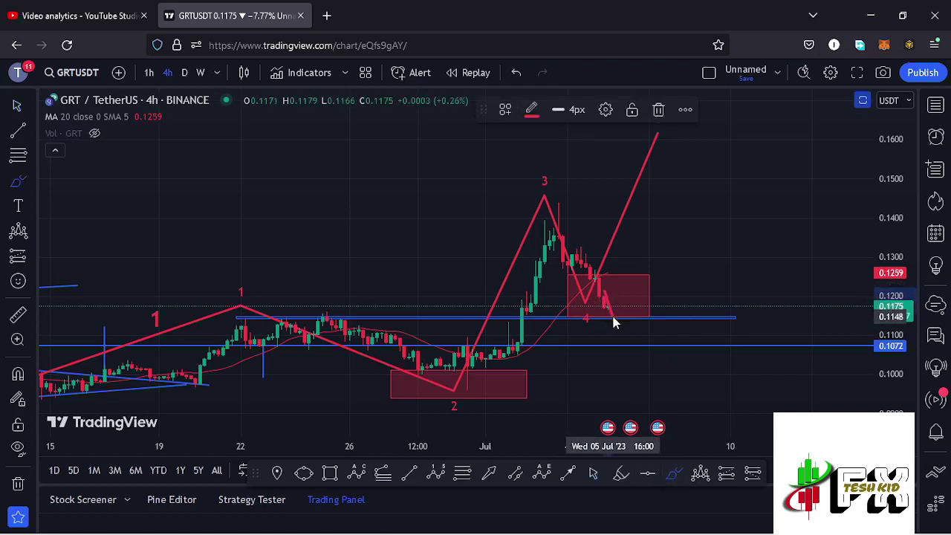
Step: Replace the rising brush sketch with a brushed drop from the wave 4 box
drag(613, 315, 748, 136)
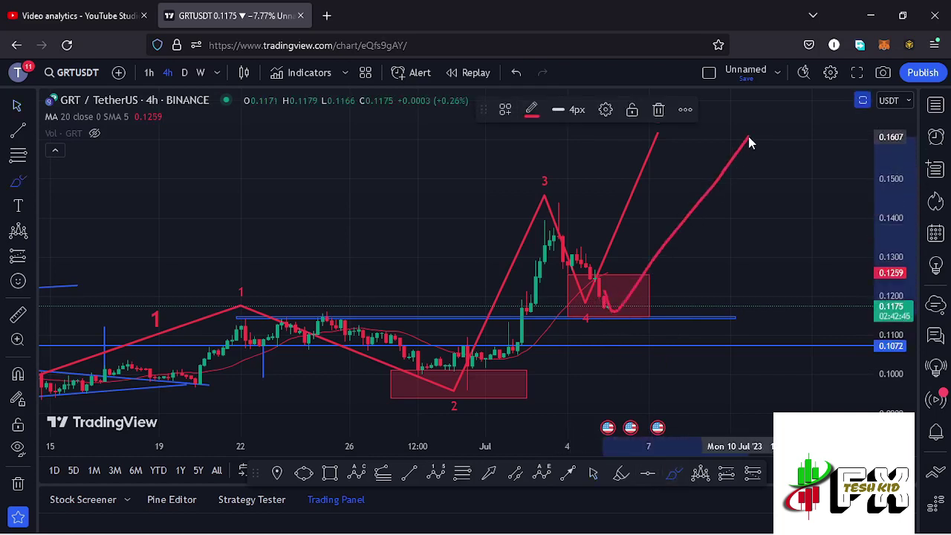
click(658, 110)
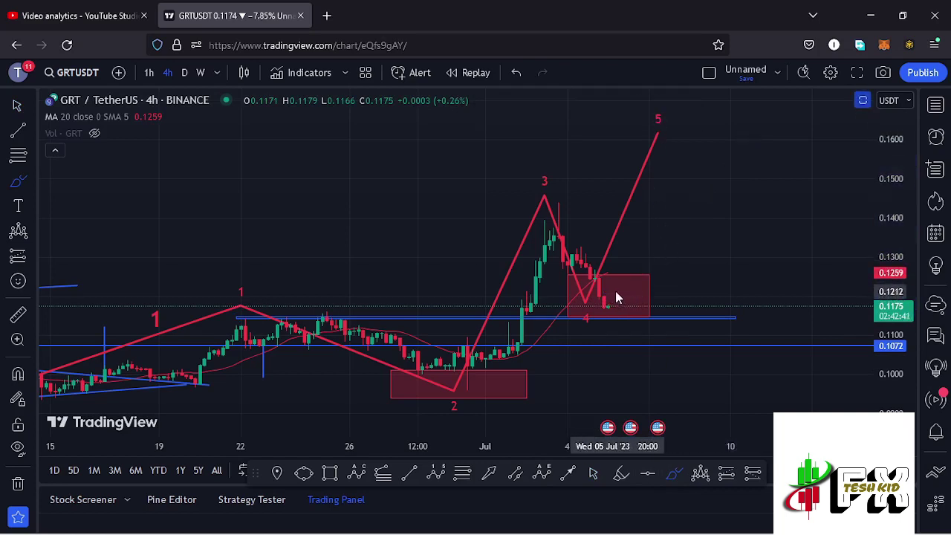
drag(614, 292, 639, 344)
scroll(505, 386, down, 1)
scroll(509, 380, down, 2)
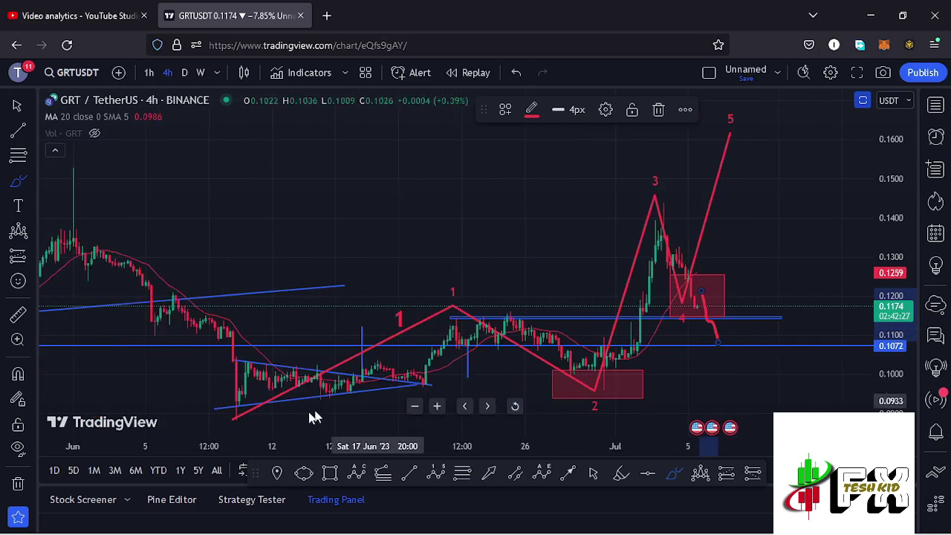
Step: Remove the extra brushed wave paths and add the RSI and MACD panes
mouse_move(261, 421)
mouse_down()
mouse_move(546, 304)
mouse_move(594, 387)
mouse_move(679, 196)
mouse_move(688, 221)
mouse_up()
mouse_move(719, 306)
mouse_down()
mouse_move(726, 319)
mouse_move(831, 115)
mouse_up()
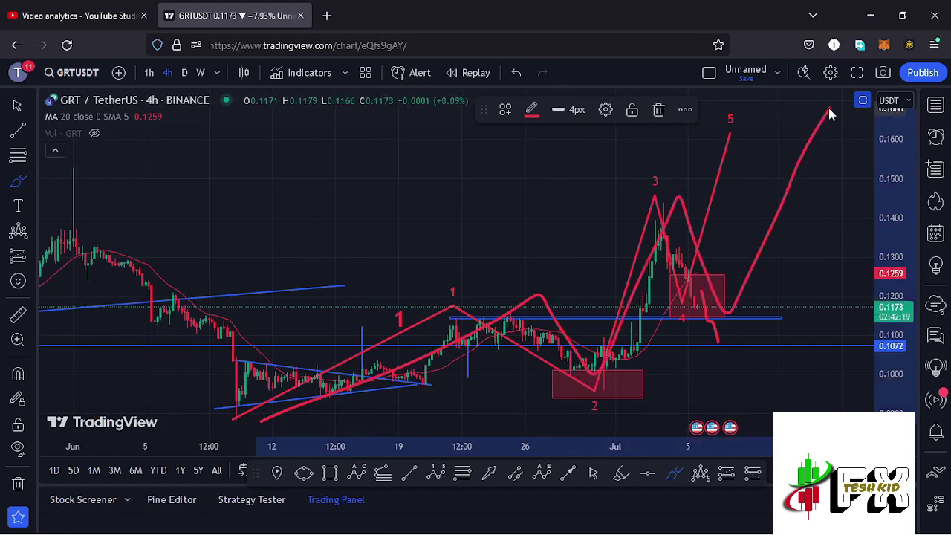
click(658, 109)
click(592, 475)
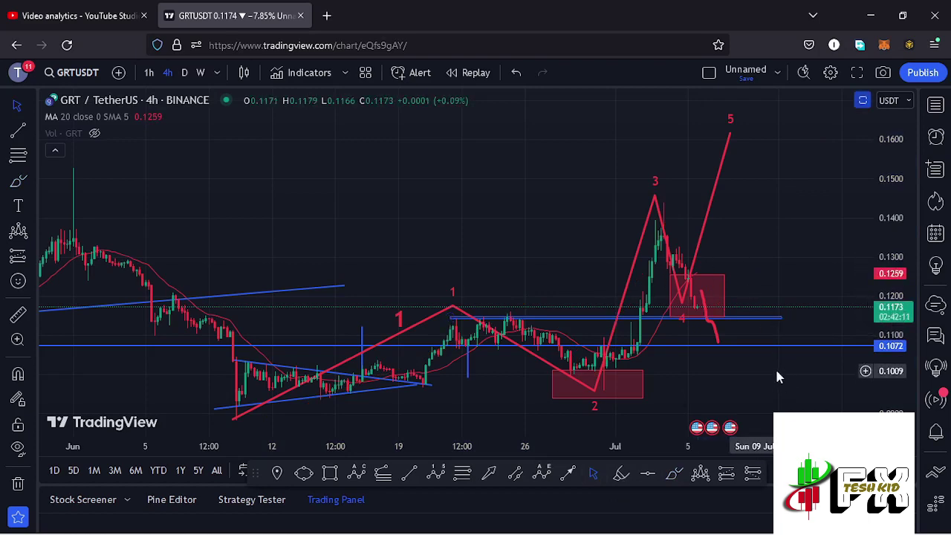
key(ctrl+z)
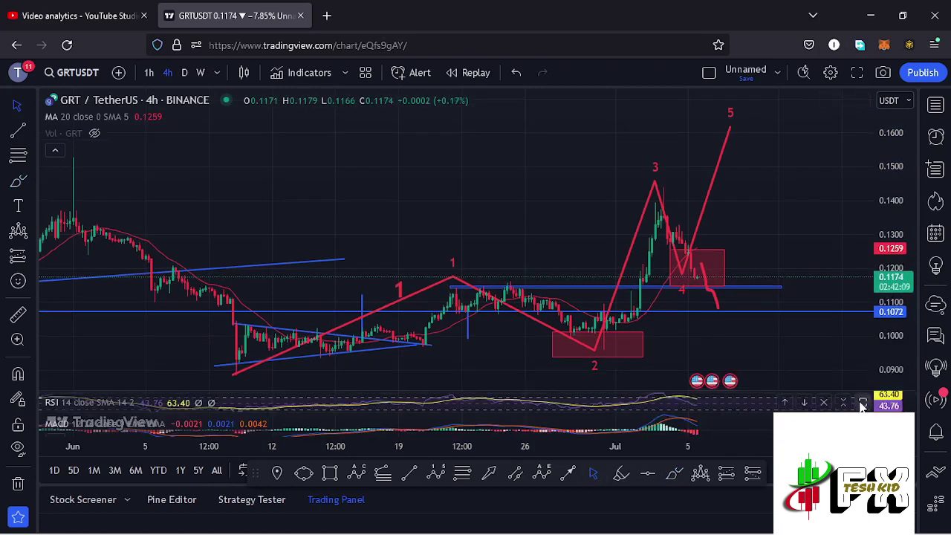
Step: Maximize and restore the RSI and MACD panes in turn, then maximize the price pane
click(863, 402)
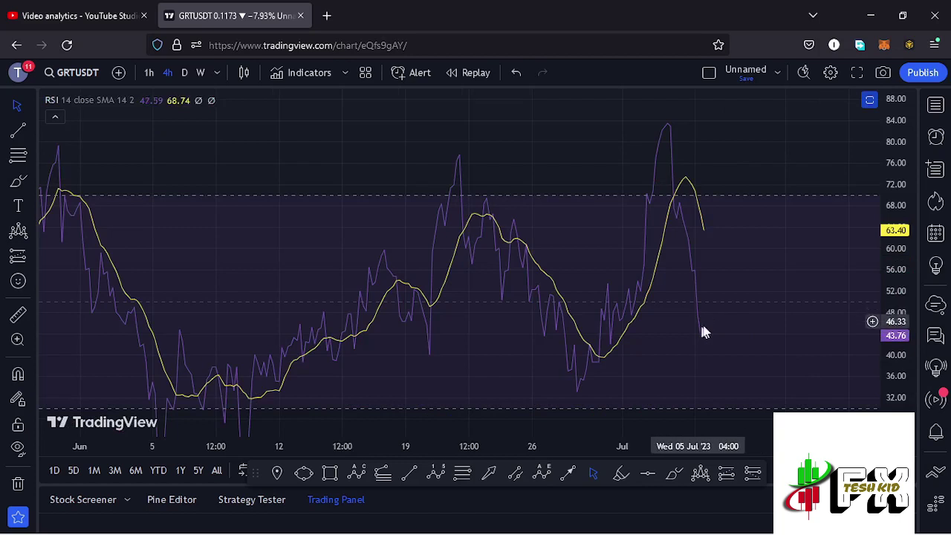
click(870, 100)
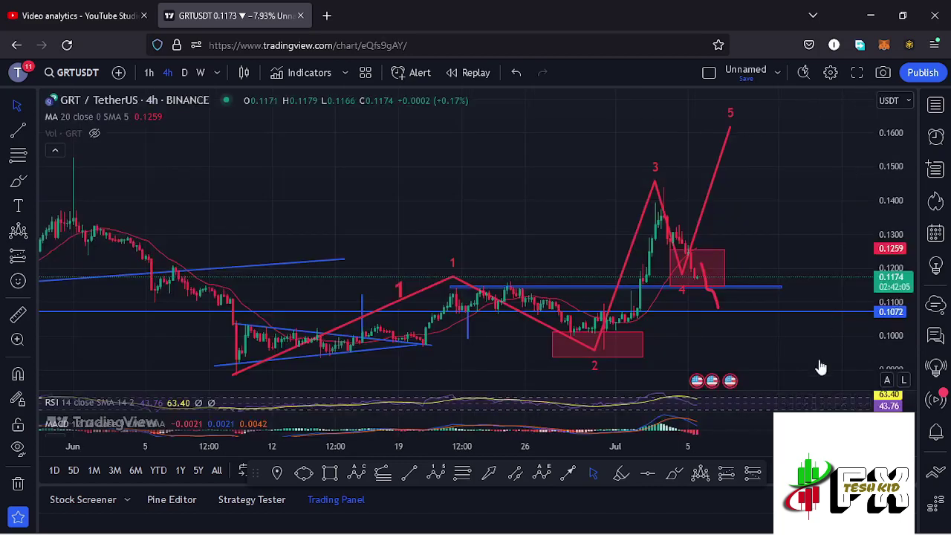
click(863, 424)
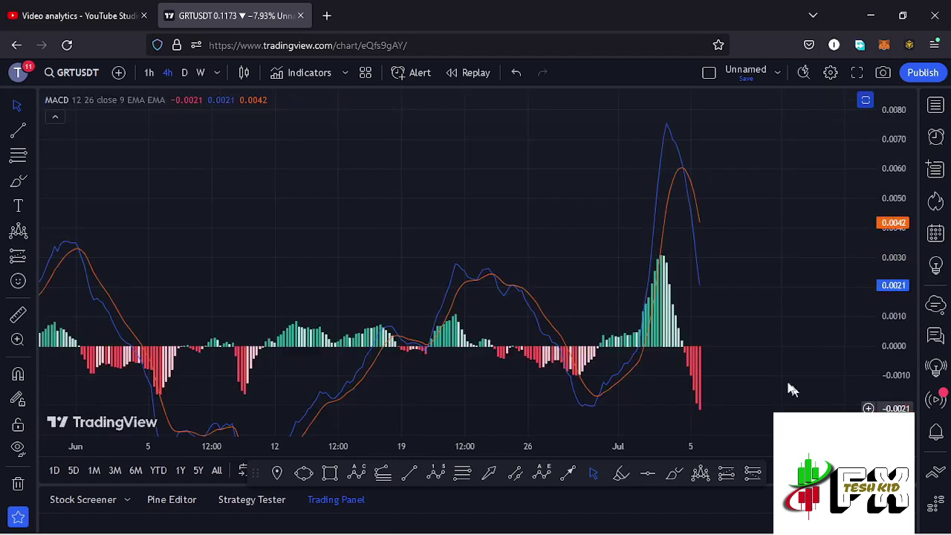
double_click(734, 303)
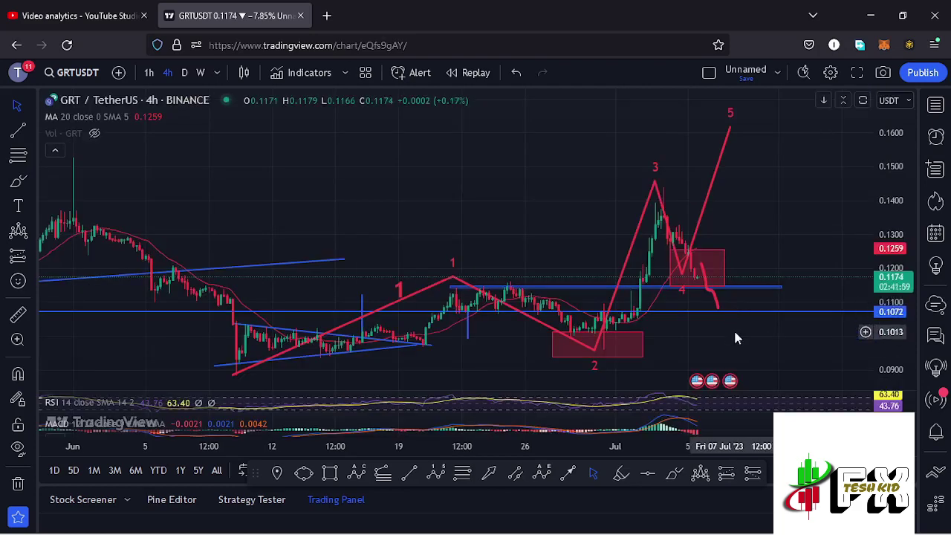
double_click(734, 329)
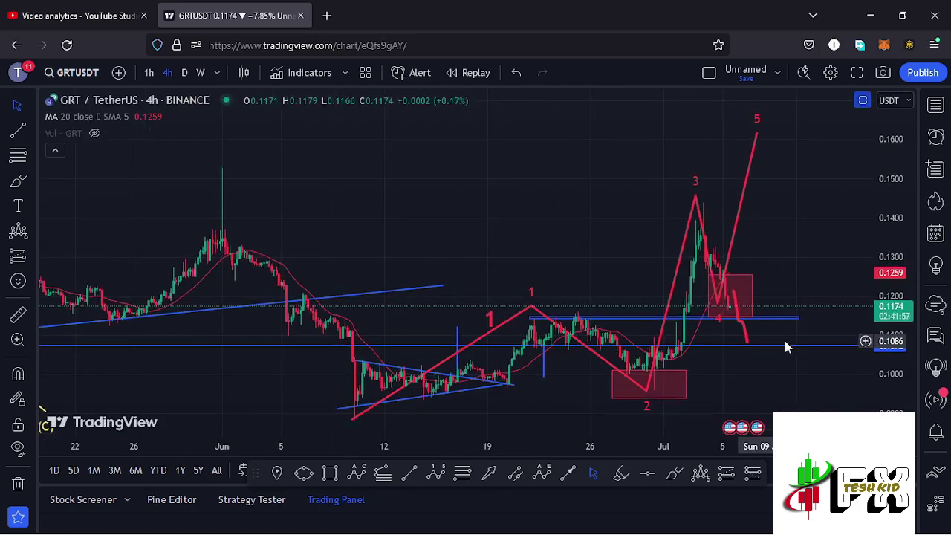
scroll(729, 365, up, 3)
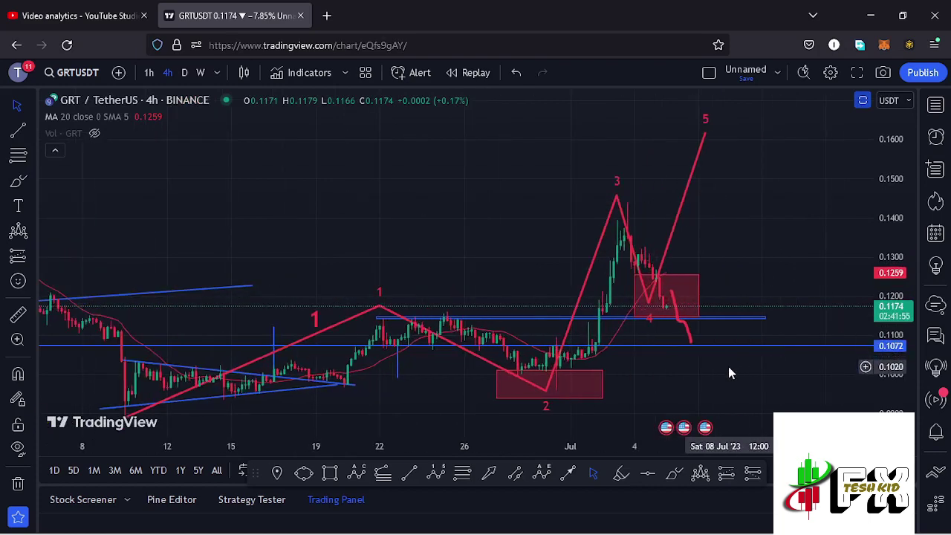